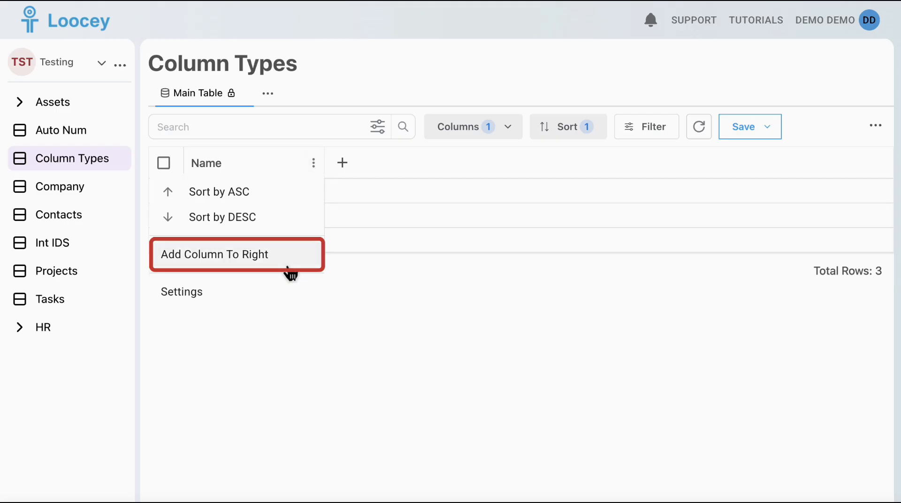
{"action": "left_click", "coordinate": [288, 266]}
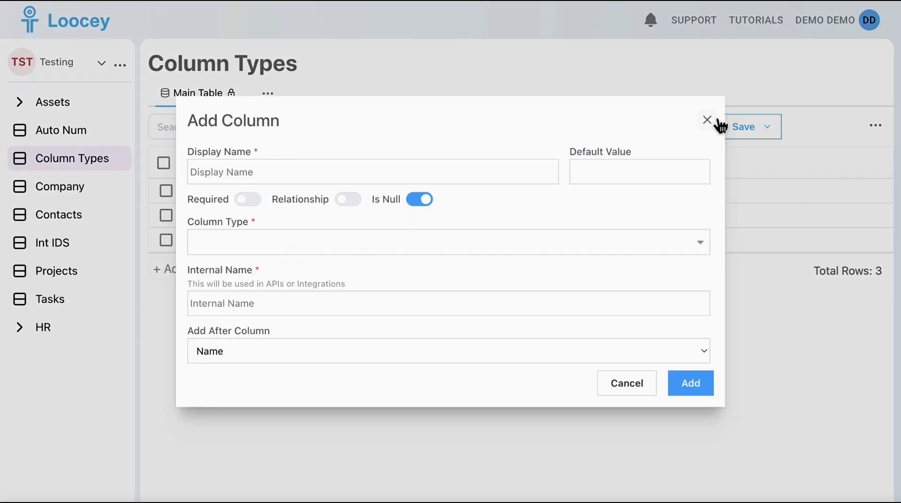
{"action": "left_click", "coordinate": [707, 120]}
{"action": "left_click", "coordinate": [344, 165]}
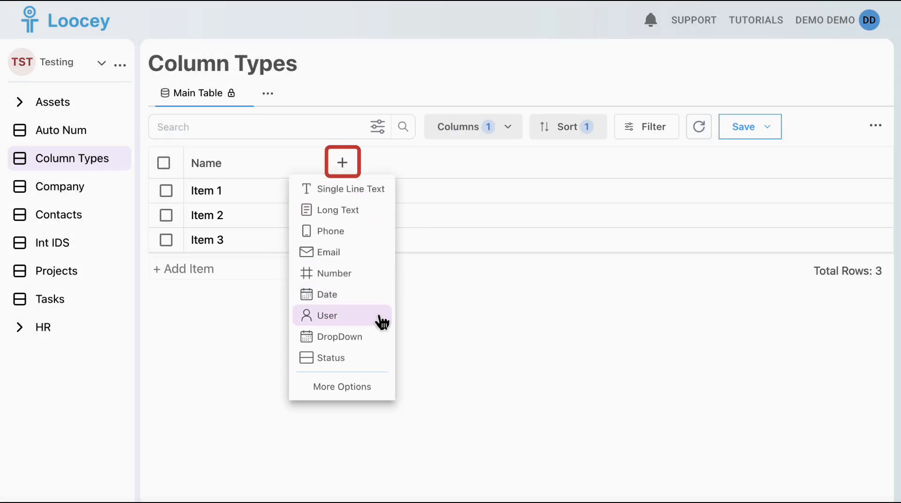
{"action": "left_click", "coordinate": [381, 345]}
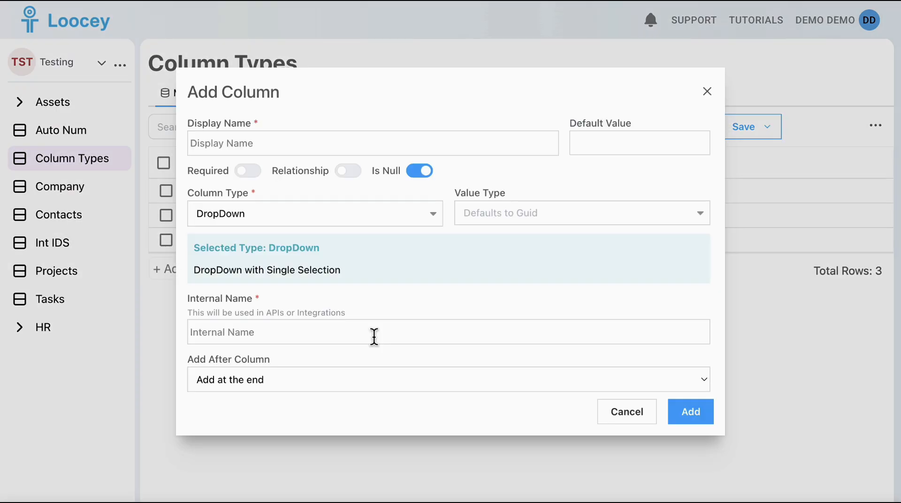
{"action": "left_click", "coordinate": [710, 94]}
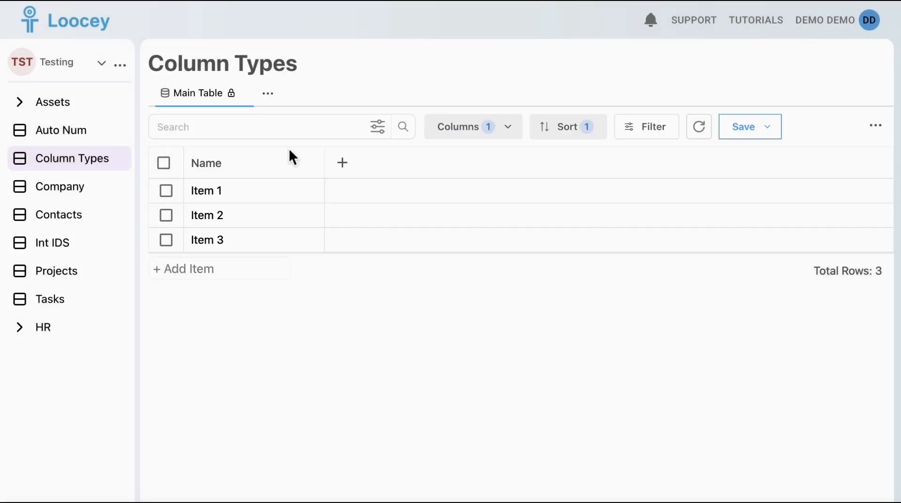
Add a DropDown type column with the display name Dropdown directly after the Name column.
{"action": "left_click", "coordinate": [313, 163]}
{"action": "left_click", "coordinate": [297, 256]}
{"action": "left_click", "coordinate": [296, 252]}
{"action": "type", "text": "drop"}
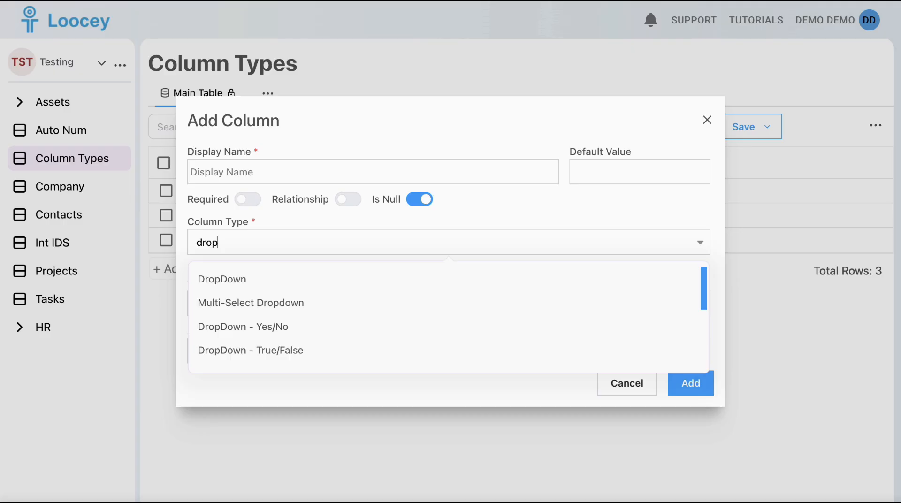
{"action": "left_click", "coordinate": [298, 280]}
{"action": "left_click", "coordinate": [343, 149]}
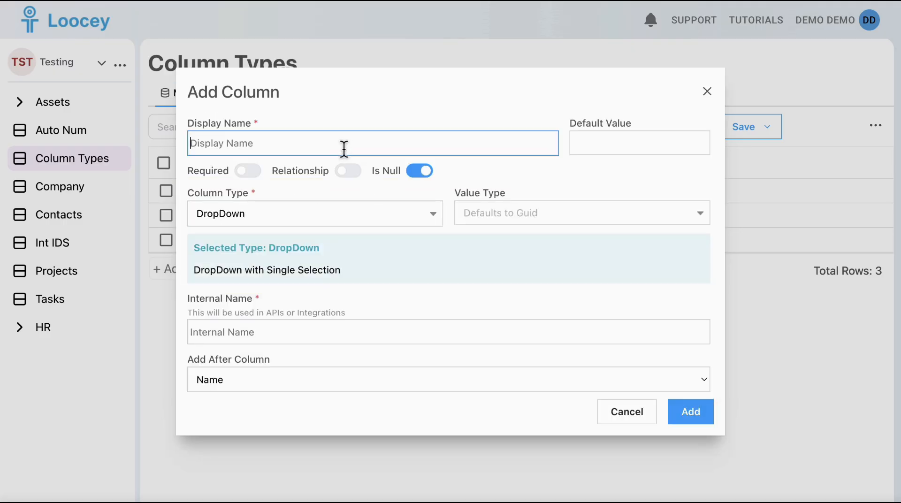
{"action": "type", "text": "Dropdown"}
{"action": "left_click", "coordinate": [688, 413]}
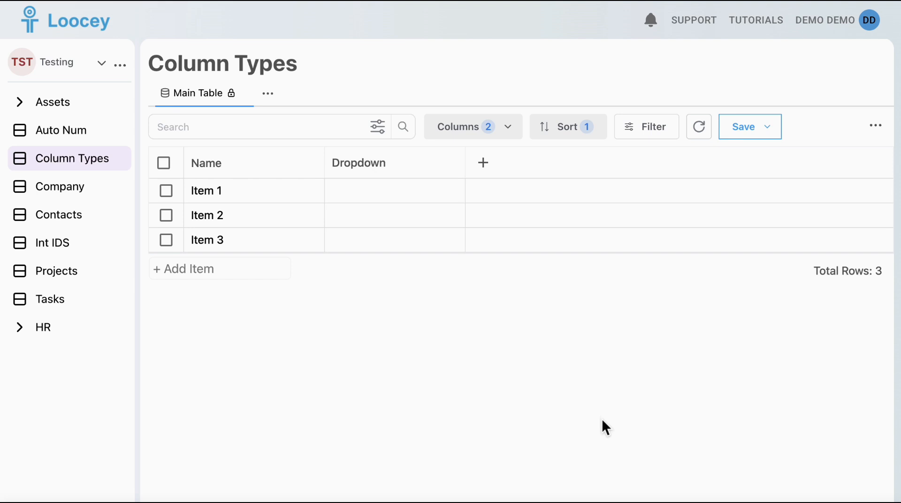
Add the options To do, In progress and Done to the Dropdown column and save them.
{"action": "left_click", "coordinate": [419, 195]}
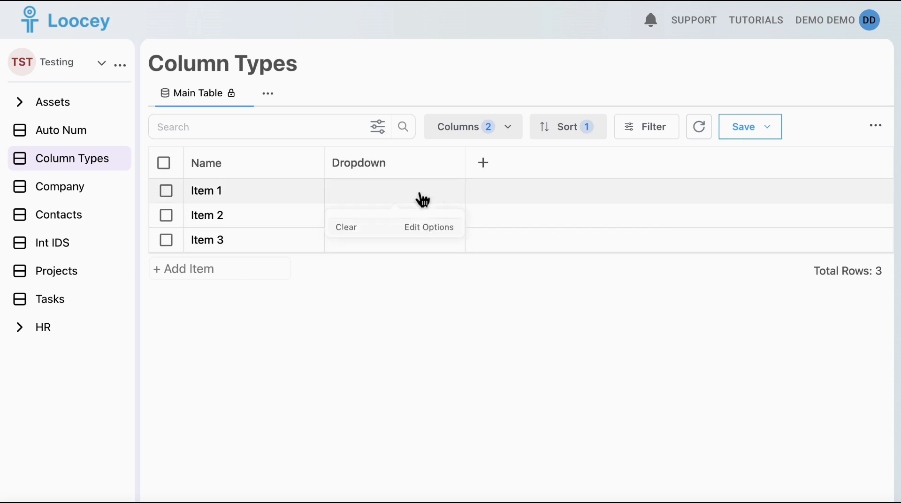
{"action": "left_click", "coordinate": [430, 230]}
{"action": "left_click", "coordinate": [338, 265]}
{"action": "type", "text": "T"}
{"action": "left_click", "coordinate": [323, 278]}
{"action": "type", "text": "In progress"}
{"action": "key", "text": "Return"}
{"action": "type", "text": "Done"}
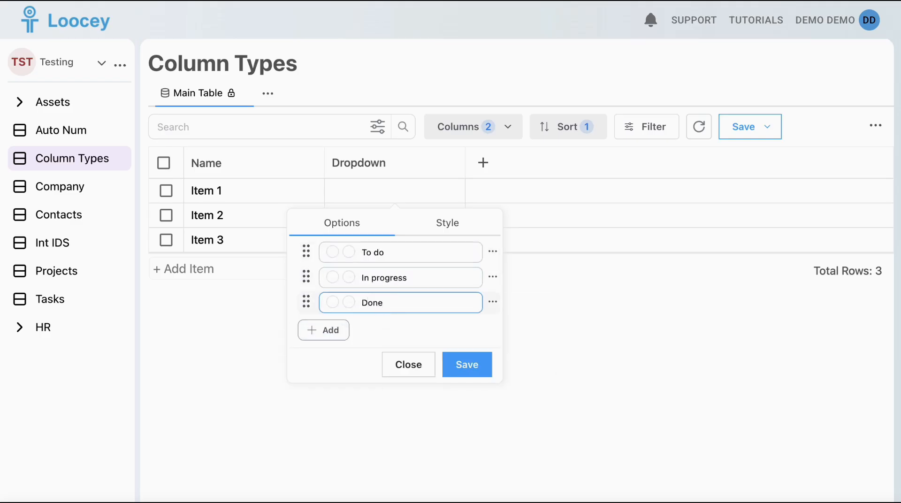
{"action": "left_click", "coordinate": [467, 364]}
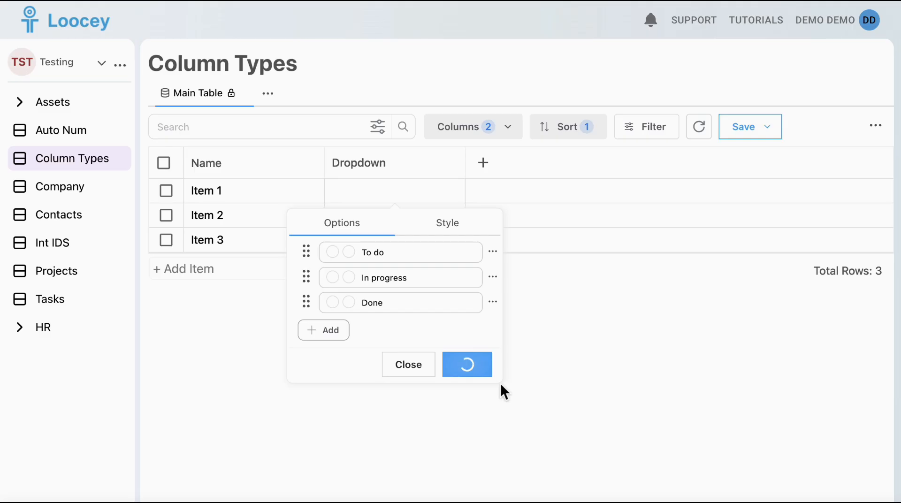
{"action": "left_click", "coordinate": [502, 386]}
Set the Dropdown value to To do for Item 1, In progress for Item 2 and Done for Item 3.
{"action": "left_click", "coordinate": [436, 201]}
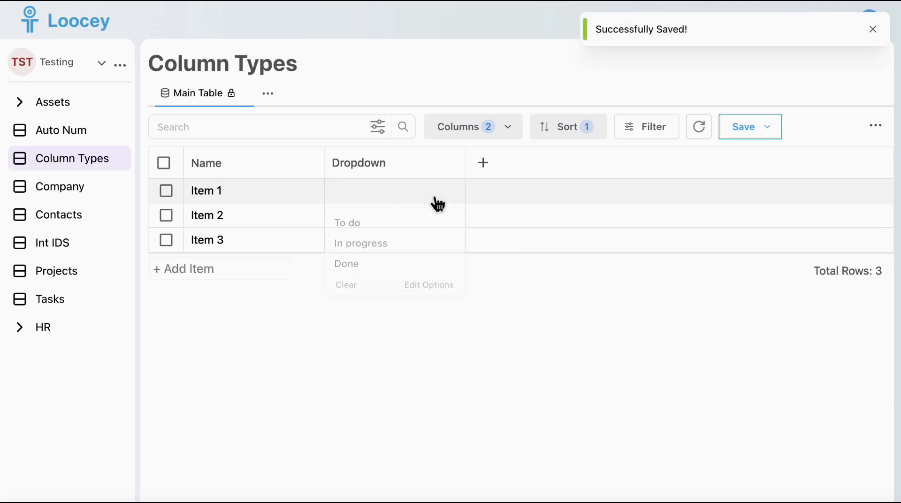
{"action": "left_click", "coordinate": [407, 233]}
{"action": "left_click", "coordinate": [416, 220]}
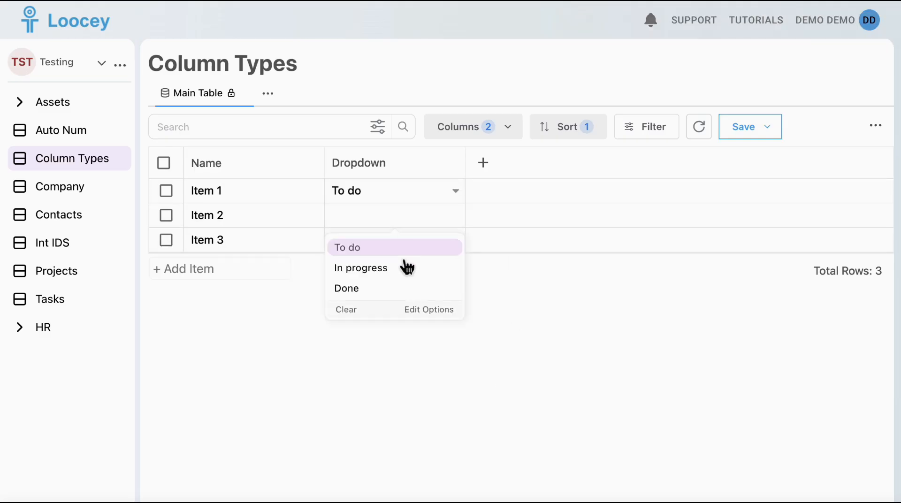
{"action": "left_click", "coordinate": [402, 269]}
{"action": "left_click", "coordinate": [398, 242]}
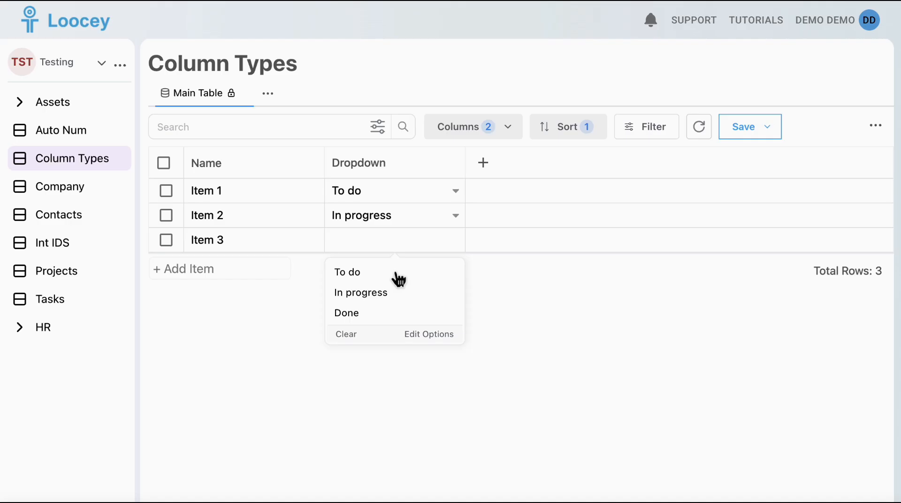
{"action": "left_click", "coordinate": [359, 312]}
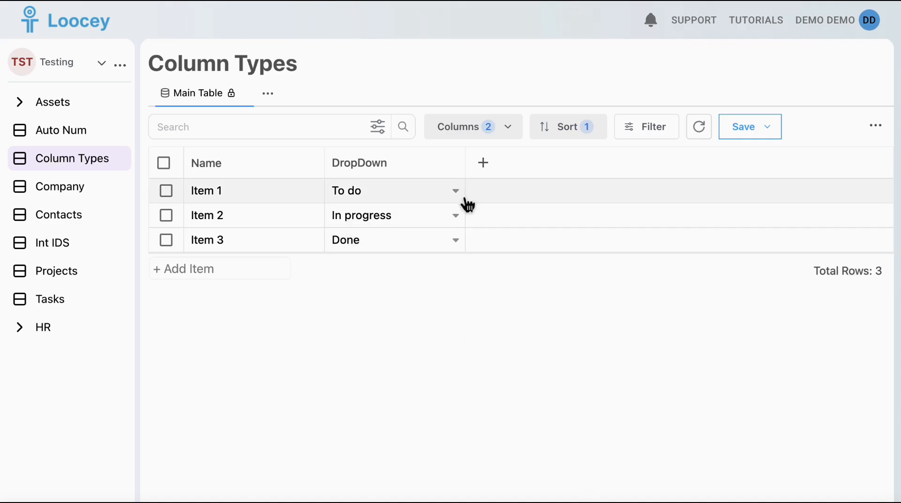
Set the background colour of the To do option to red #f34141.
{"action": "left_click", "coordinate": [458, 196]}
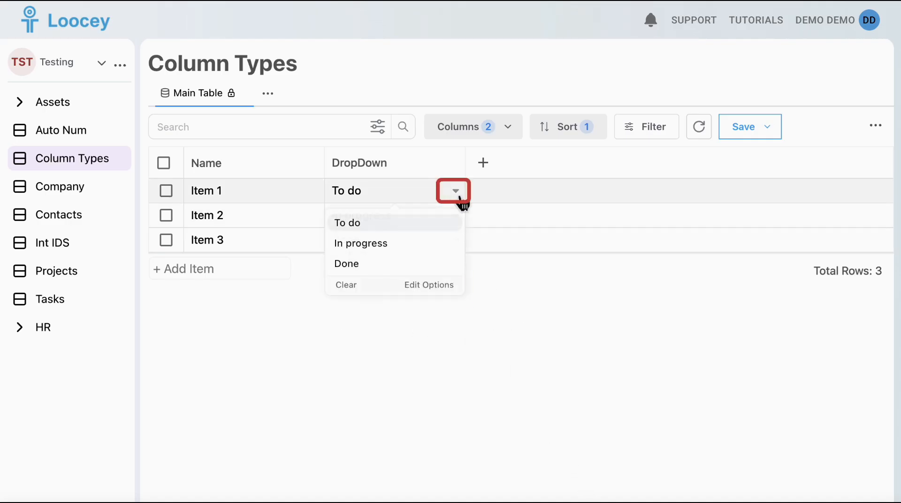
{"action": "left_click", "coordinate": [446, 287]}
{"action": "left_click", "coordinate": [347, 256]}
{"action": "left_click", "coordinate": [372, 315]}
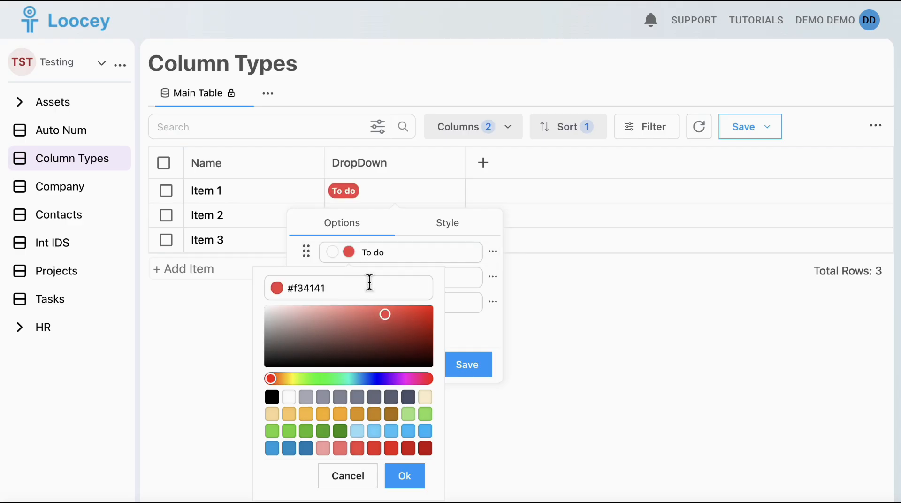
{"action": "left_click", "coordinate": [353, 284]}
Give the In progress option an orange background and black text.
{"action": "left_click", "coordinate": [350, 278]}
{"action": "left_click", "coordinate": [324, 175]}
{"action": "left_click", "coordinate": [335, 280]}
{"action": "left_click", "coordinate": [254, 159]}
Give the Done option light green text on a dark green background and save the option colours.
{"action": "left_click", "coordinate": [336, 305]}
{"action": "left_click", "coordinate": [391, 200]}
{"action": "left_click", "coordinate": [352, 306]}
{"action": "left_click", "coordinate": [464, 363]}
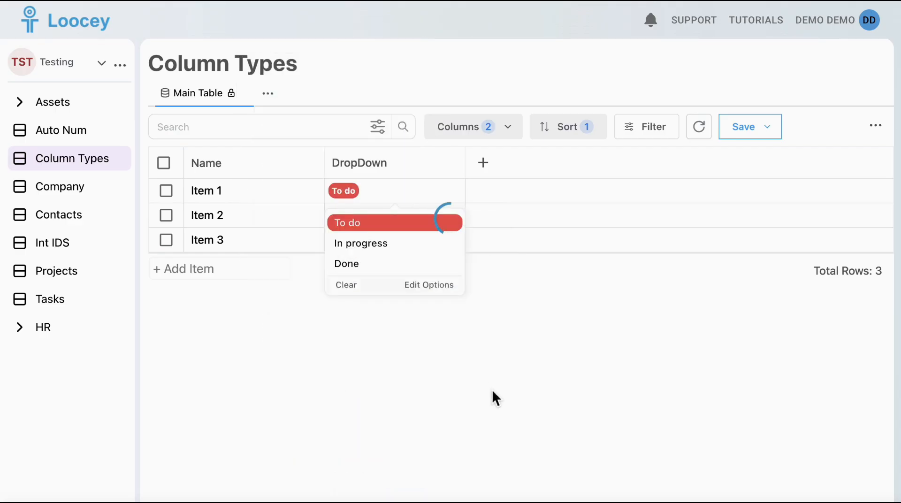
{"action": "left_click", "coordinate": [489, 398]}
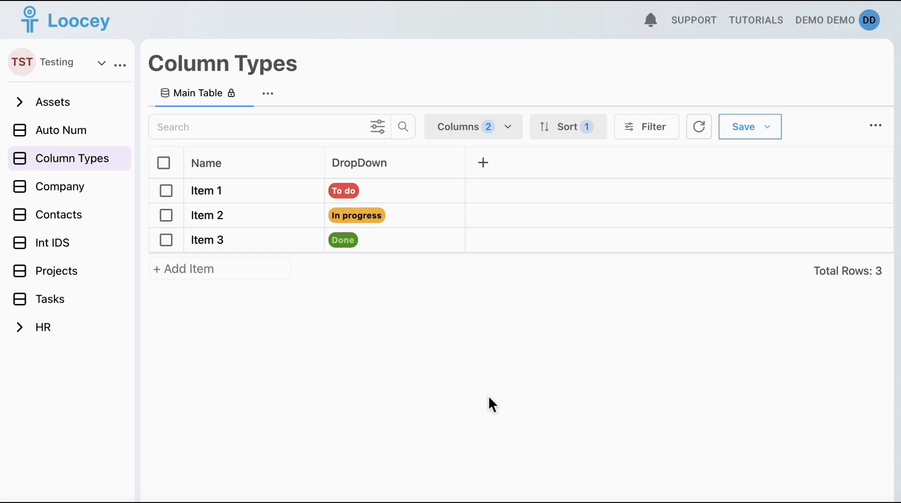
Reorder the dropdown options to Done, In progress, To do and save the new order.
{"action": "left_click", "coordinate": [462, 199]}
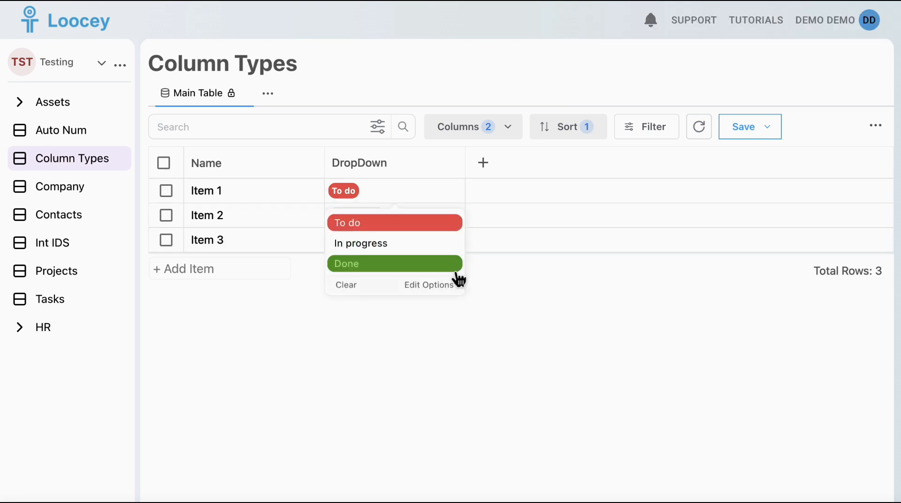
{"action": "left_click", "coordinate": [438, 284]}
{"action": "mouse_move", "coordinate": [308, 302]}
{"action": "left_mouse_down"}
{"action": "mouse_move", "coordinate": [314, 257]}
{"action": "mouse_move", "coordinate": [310, 316]}
{"action": "mouse_move", "coordinate": [312, 308]}
{"action": "left_mouse_up"}
{"action": "left_click", "coordinate": [466, 371]}
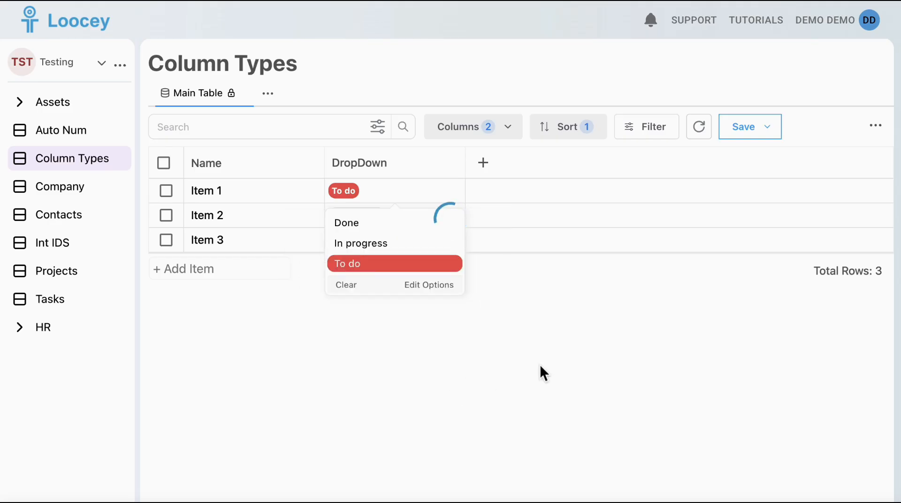
{"action": "left_click", "coordinate": [504, 410]}
Add the tooltip "Currently being worked on." to the In progress option, save it, and preview it on Item 2.
{"action": "left_click", "coordinate": [462, 220]}
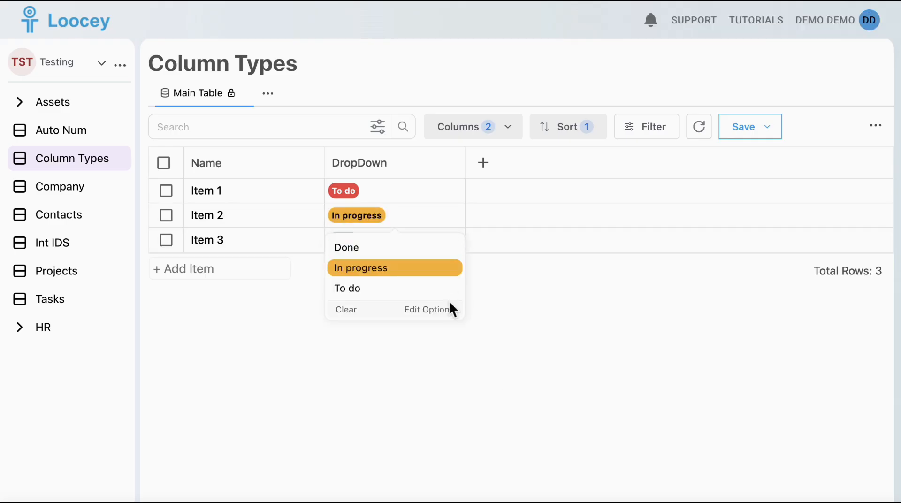
{"action": "left_click", "coordinate": [451, 308]}
{"action": "left_click", "coordinate": [493, 303]}
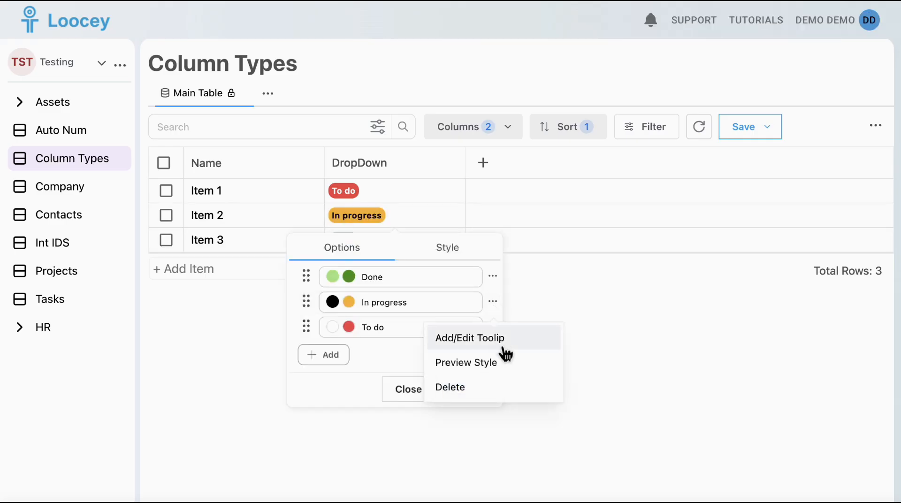
{"action": "left_click", "coordinate": [498, 339]}
{"action": "left_click", "coordinate": [404, 251]}
{"action": "type", "text": "Currently being worked on."}
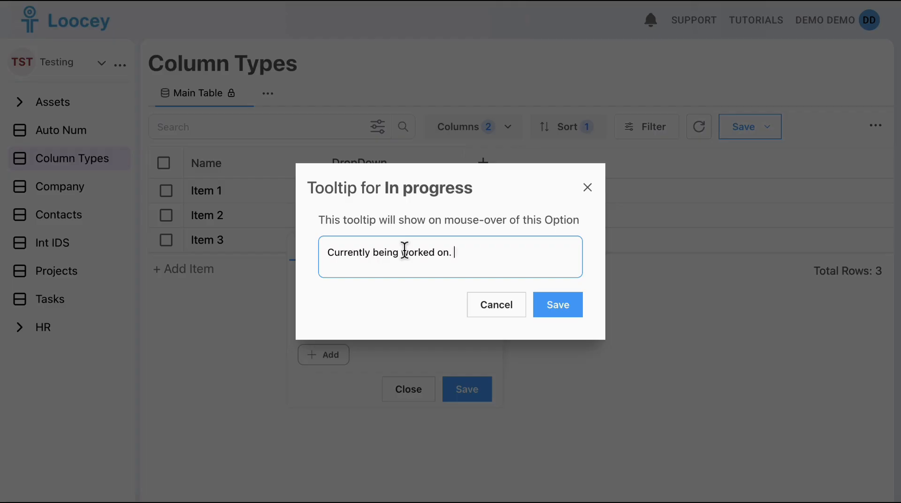
{"action": "left_click", "coordinate": [560, 300]}
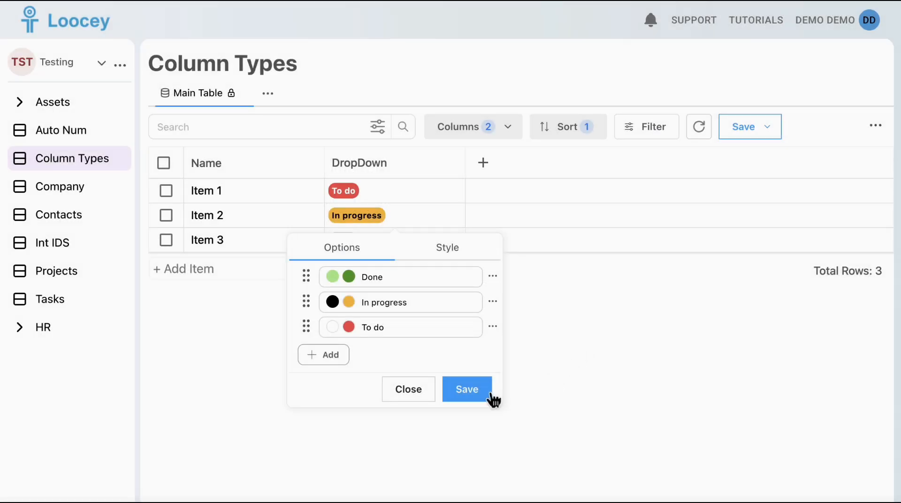
{"action": "left_click", "coordinate": [486, 390]}
{"action": "left_click", "coordinate": [529, 369]}
{"action": "mouse_move", "coordinate": [371, 222]}
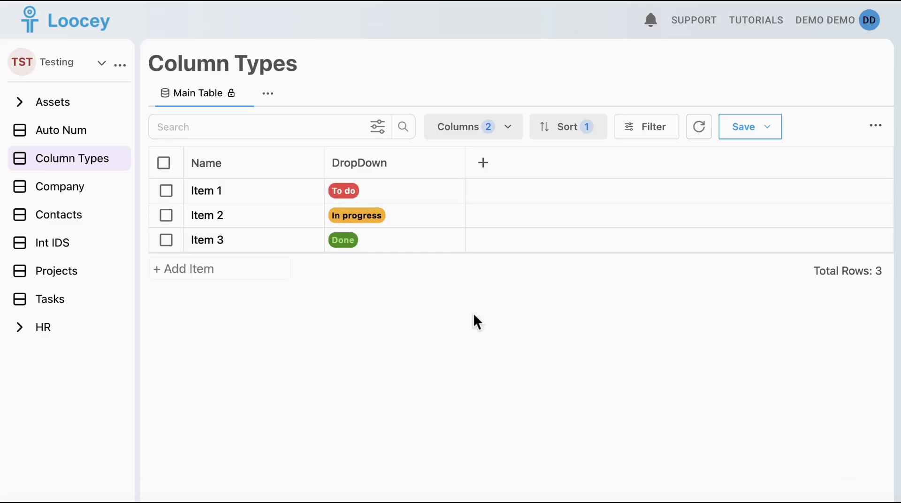
Add a DropDown column named Priority with the Integer value type at the end of the table.
{"action": "left_click", "coordinate": [483, 164]}
{"action": "left_click", "coordinate": [484, 338]}
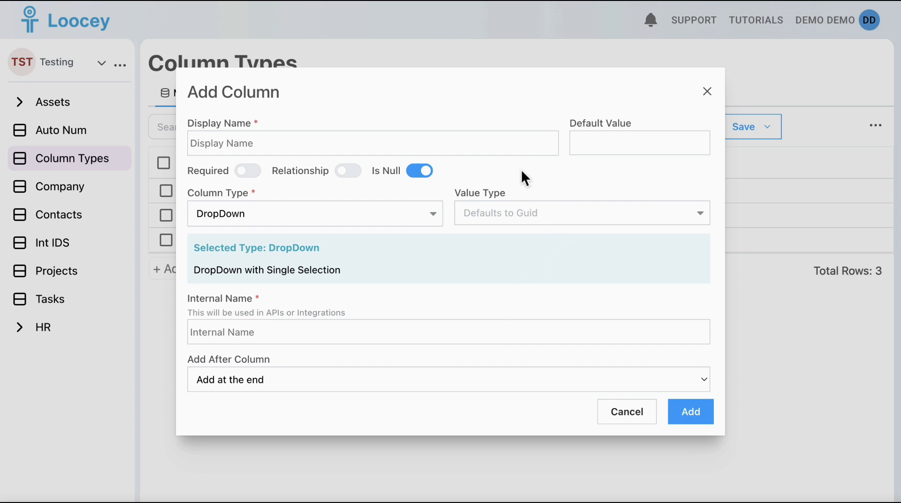
{"action": "left_click", "coordinate": [527, 218]}
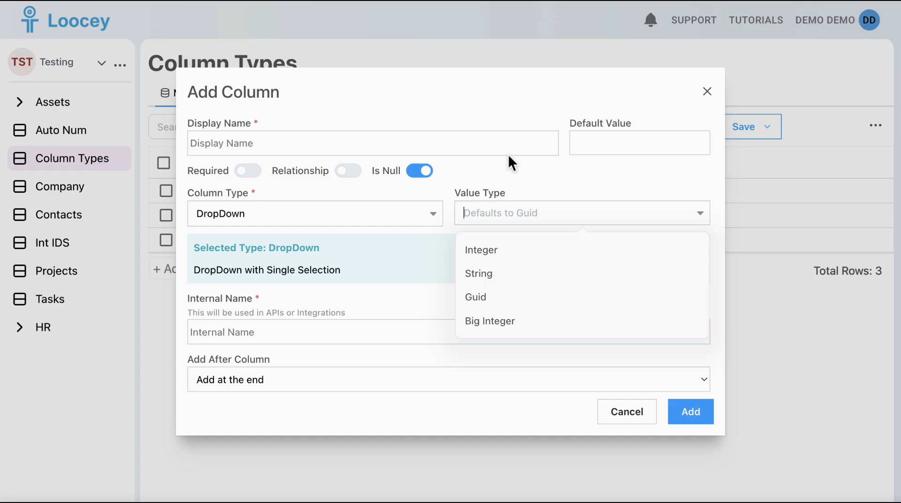
{"action": "left_click", "coordinate": [504, 244]}
{"action": "left_click", "coordinate": [486, 154]}
{"action": "type", "text": "Priority"}
{"action": "left_click", "coordinate": [694, 417]}
Add the options Low with value 1, Medium and High to the Priority column and save them.
{"action": "left_click", "coordinate": [503, 198]}
{"action": "left_click", "coordinate": [562, 228]}
{"action": "type", "text": "Low"}
{"action": "key", "text": "Tab"}
{"action": "type", "text": "1"}
{"action": "key", "text": "Return"}
{"action": "type", "text": "Medium"}
{"action": "left_click", "coordinate": [446, 305]}
{"action": "left_click", "coordinate": [495, 305]}
{"action": "type", "text": "High"}
{"action": "left_click", "coordinate": [639, 364]}
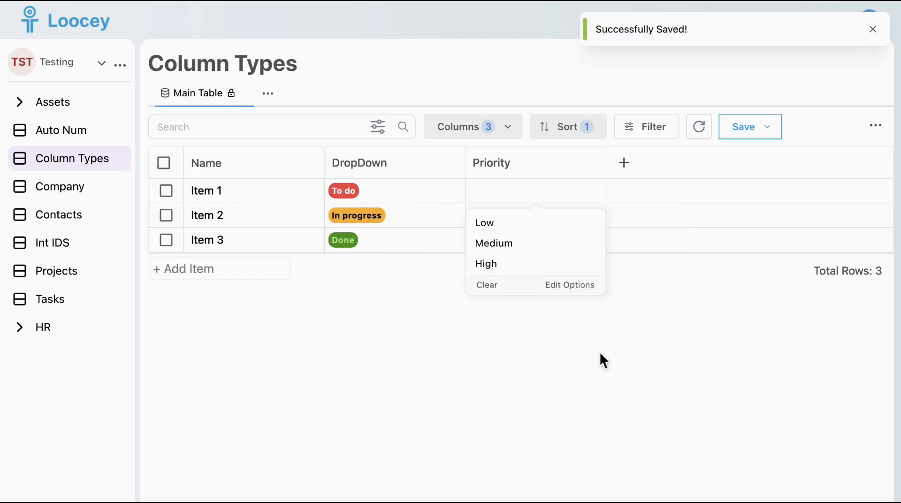
{"action": "left_click", "coordinate": [600, 353]}
Set the Priority to High for Item 1, Medium for Item 2 and Low for Item 3.
{"action": "left_click", "coordinate": [516, 191]}
{"action": "left_click", "coordinate": [495, 263]}
{"action": "left_click", "coordinate": [494, 215]}
{"action": "left_click", "coordinate": [495, 267]}
{"action": "left_click", "coordinate": [497, 240]}
{"action": "left_click", "coordinate": [493, 271]}
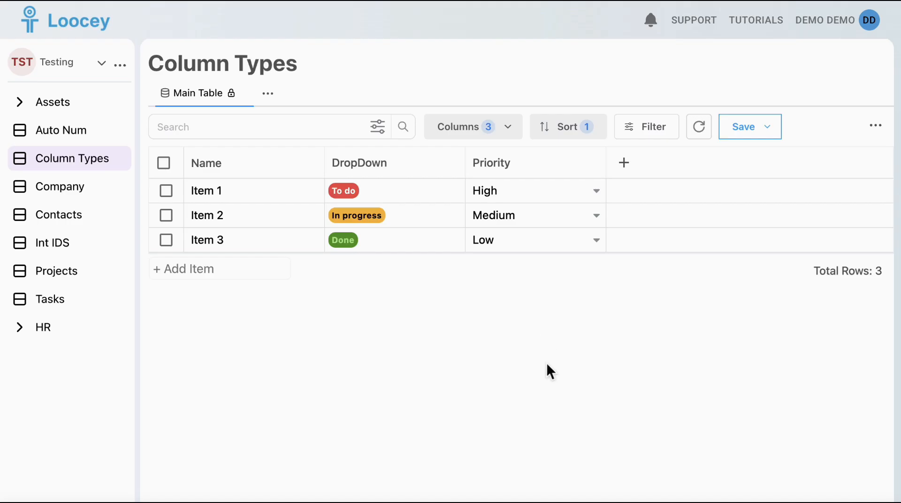
Add a DropDown column named Status with the String value type at the end of the table.
{"action": "left_click", "coordinate": [623, 163]}
{"action": "left_click", "coordinate": [638, 348]}
{"action": "left_click", "coordinate": [582, 214]}
{"action": "left_click", "coordinate": [556, 272]}
{"action": "left_click", "coordinate": [487, 149]}
{"action": "type", "text": "Status"}
{"action": "key", "text": "Return"}
Add an Open option with the value A to the Status column.
{"action": "left_click", "coordinate": [709, 199]}
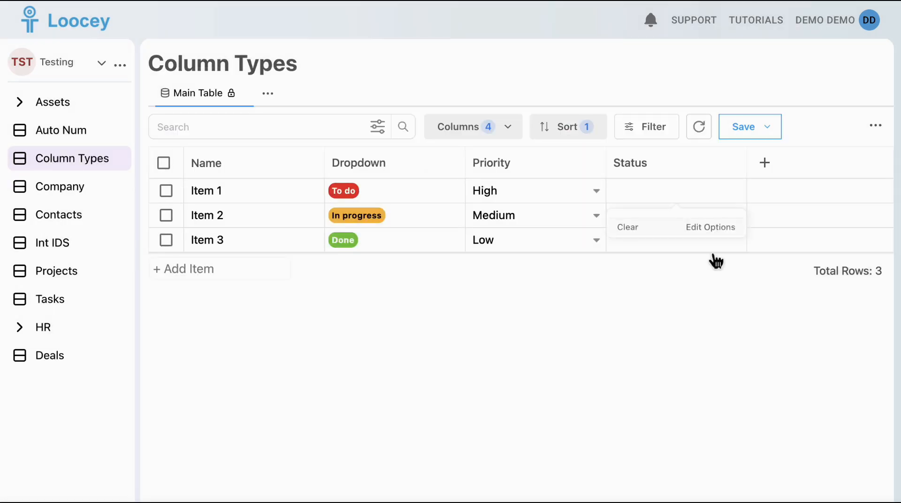
{"action": "left_click", "coordinate": [709, 228]}
{"action": "left_click", "coordinate": [573, 255]}
{"action": "left_click", "coordinate": [632, 255]}
{"action": "type", "text": "Open"}
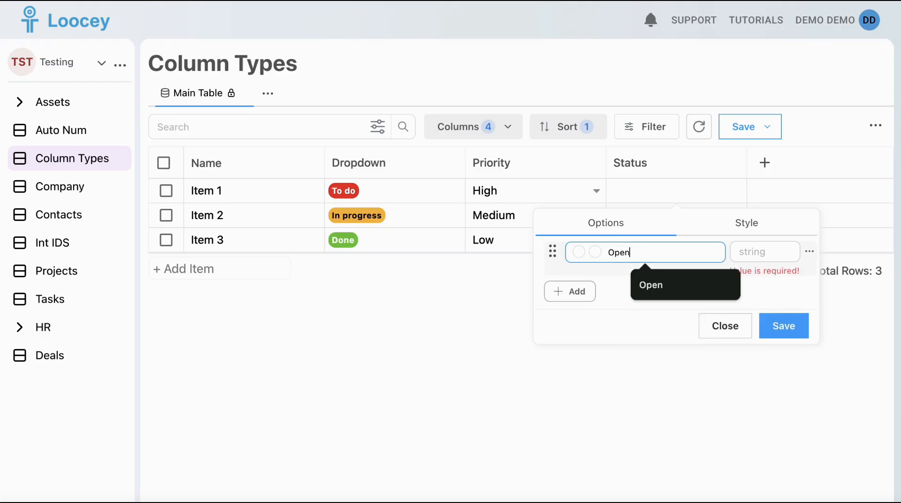
{"action": "left_click", "coordinate": [757, 255]}
{"action": "type", "text": "A"}
Add the Status options In progress with value B and Closed with value C.
{"action": "left_click", "coordinate": [570, 292]}
{"action": "left_click", "coordinate": [632, 282]}
{"action": "left_click", "coordinate": [664, 336]}
{"action": "left_click", "coordinate": [749, 284]}
{"action": "type", "text": "B"}
{"action": "left_click", "coordinate": [570, 317]}
{"action": "left_click", "coordinate": [646, 305]}
{"action": "left_click", "coordinate": [694, 338]}
{"action": "left_click", "coordinate": [751, 305]}
{"action": "type", "text": "C"}
Set the Status option backgrounds to grey for Open, orange for In progress and green for Closed, and save the options.
{"action": "left_click", "coordinate": [601, 278]}
{"action": "left_click", "coordinate": [604, 176]}
{"action": "left_click", "coordinate": [596, 304]}
{"action": "left_click", "coordinate": [587, 218]}
{"action": "left_click", "coordinate": [651, 263]}
{"action": "left_click", "coordinate": [596, 253]}
{"action": "left_click", "coordinate": [587, 397]}
{"action": "left_click", "coordinate": [779, 374]}
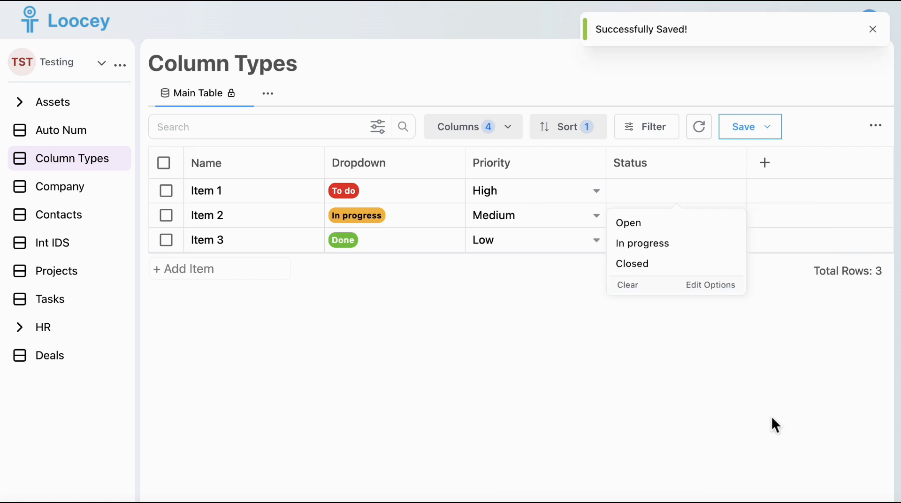
Set the Status to Open for Item 1, In progress for Item 2 and Closed for Item 3.
{"action": "left_click", "coordinate": [641, 224]}
{"action": "left_click", "coordinate": [669, 216]}
{"action": "left_click", "coordinate": [653, 266]}
{"action": "left_click", "coordinate": [652, 240]}
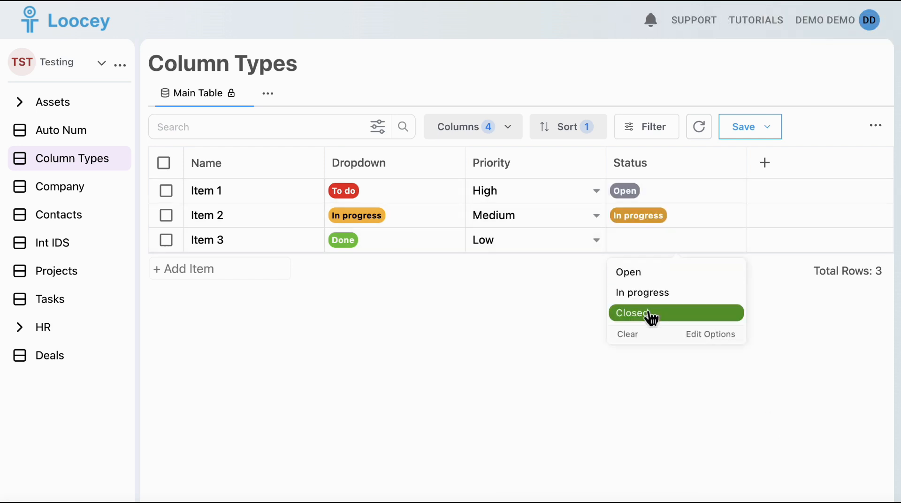
{"action": "left_click", "coordinate": [651, 313]}
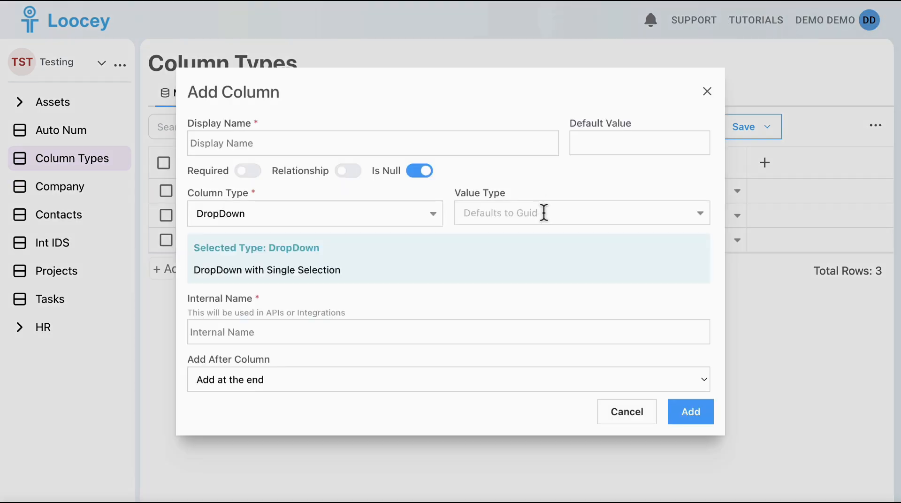
Add a DropDown column named GUID with the Guid value type.
{"action": "left_click", "coordinate": [543, 213]}
{"action": "left_click", "coordinate": [512, 297]}
{"action": "left_click", "coordinate": [481, 153]}
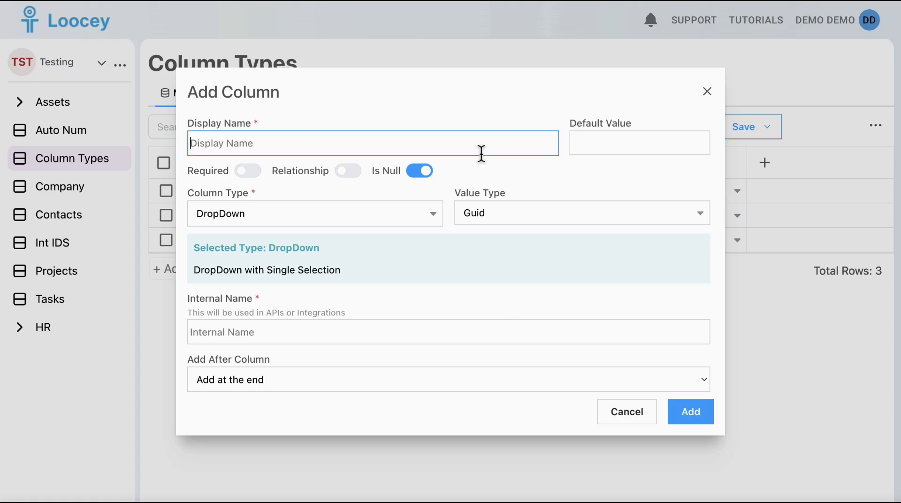
{"action": "type", "text": "GUID"}
{"action": "left_click", "coordinate": [689, 412]}
Add the options To do and In progress to the GUID column and select To do for Item 1.
{"action": "left_click", "coordinate": [518, 203]}
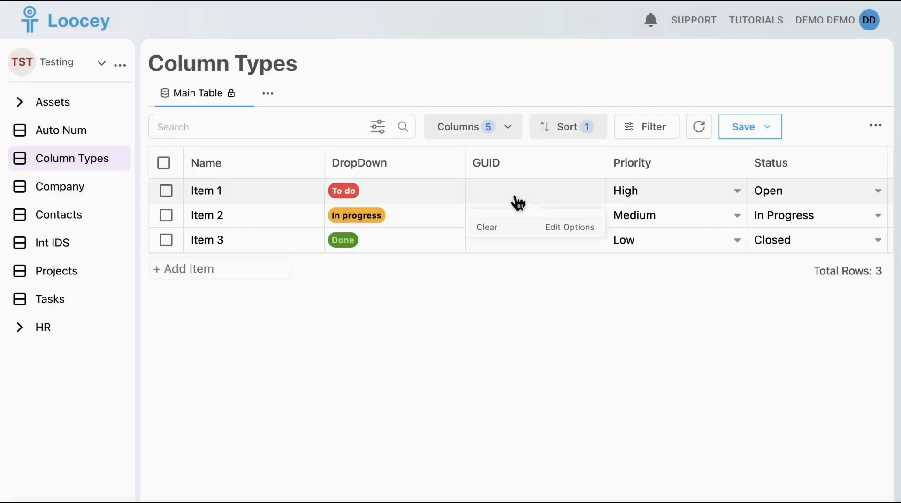
{"action": "left_click", "coordinate": [569, 227]}
{"action": "left_click", "coordinate": [469, 255]}
{"action": "left_click", "coordinate": [515, 256]}
{"action": "left_click", "coordinate": [547, 310]}
{"action": "left_click", "coordinate": [487, 279]}
{"action": "left_click", "coordinate": [520, 277]}
{"action": "type", "text": "In progress"}
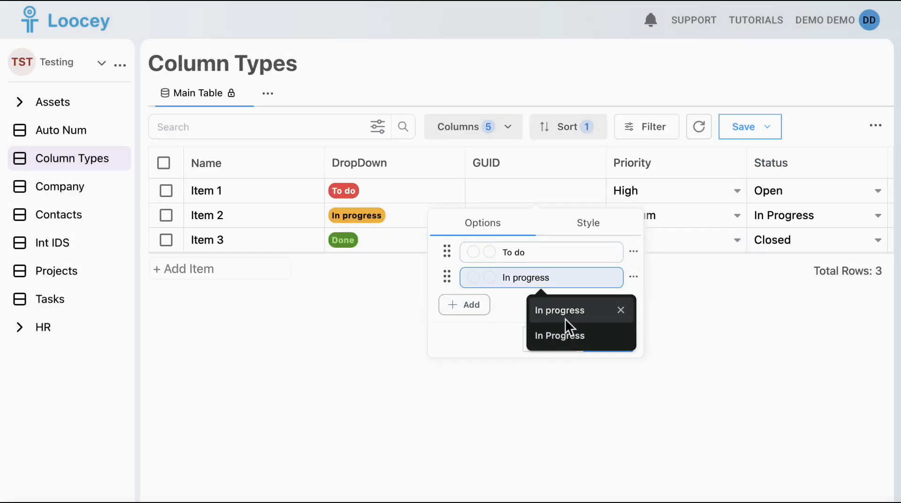
{"action": "left_click", "coordinate": [565, 317]}
{"action": "left_click", "coordinate": [610, 345]}
{"action": "left_click", "coordinate": [563, 221]}
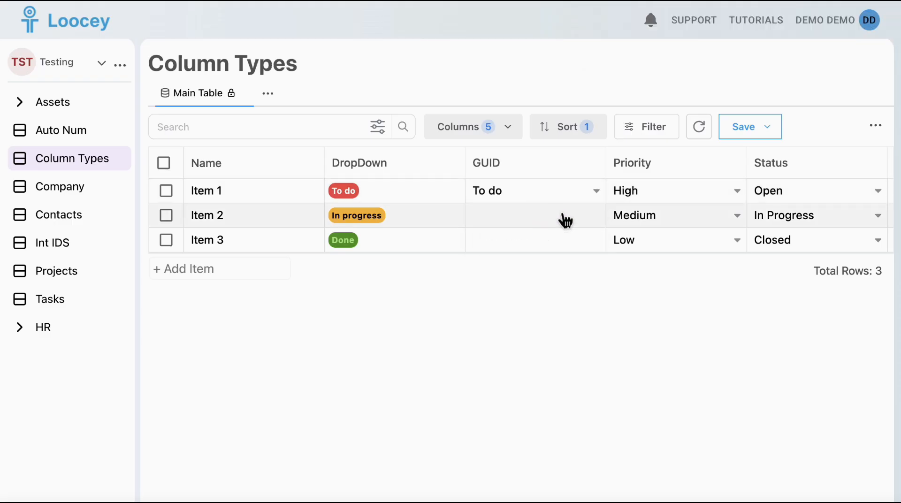
Rename the GUID option To do as Not Started, save it, and set Item 2's GUID to In progress.
{"action": "left_click", "coordinate": [565, 218]}
{"action": "triple_click", "coordinate": [616, 278]}
{"action": "type", "text": "Not Started"}
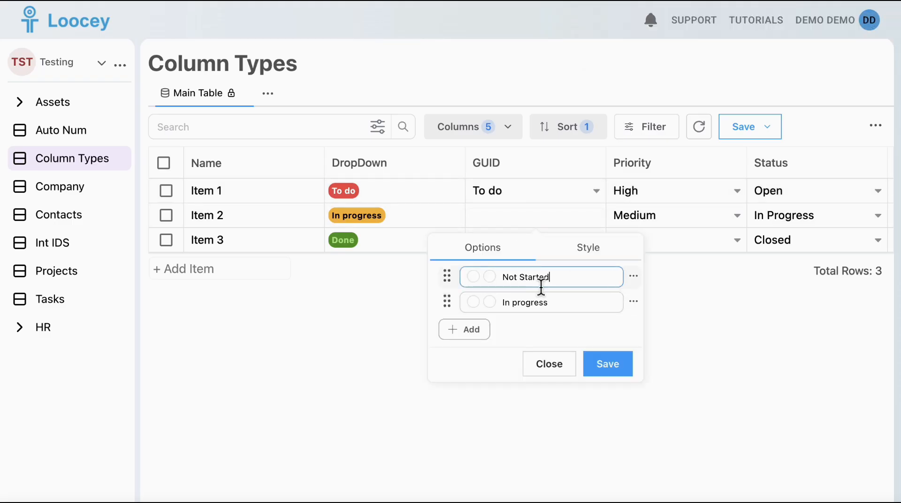
{"action": "left_click", "coordinate": [612, 366]}
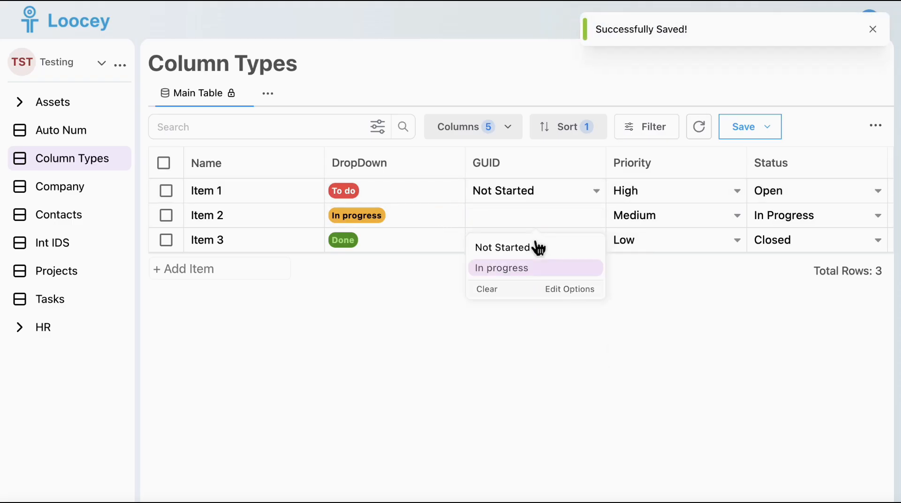
{"action": "left_click", "coordinate": [529, 268]}
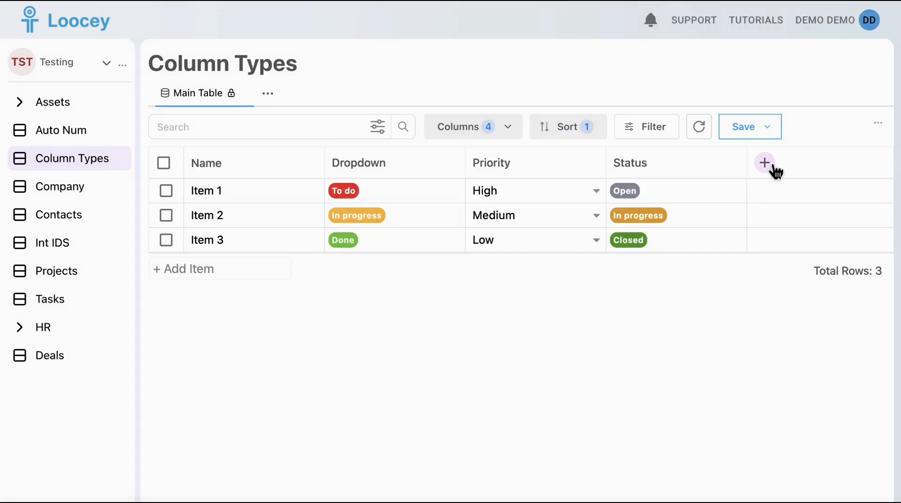
Add a DropDown column named Big Integer with the Big Integer value type.
{"action": "left_click", "coordinate": [765, 163]}
{"action": "left_click", "coordinate": [754, 338]}
{"action": "type", "text": "Big Integer"}
{"action": "left_click", "coordinate": [531, 212]}
{"action": "left_click", "coordinate": [521, 321]}
{"action": "left_click", "coordinate": [683, 421]}
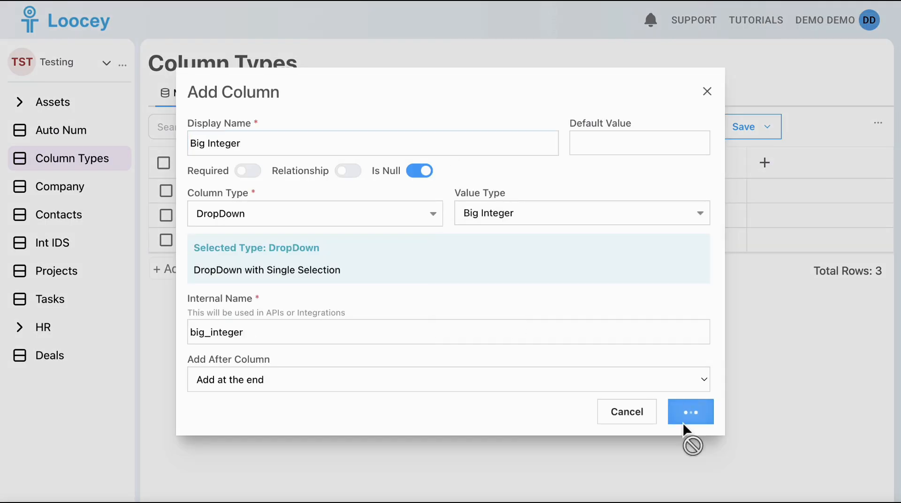
Add the Big Integer option Client A with value 10000001 and an orange background.
{"action": "left_click", "coordinate": [787, 195]}
{"action": "left_click", "coordinate": [648, 255]}
{"action": "left_click", "coordinate": [847, 251]}
{"action": "type", "text": "10000001"}
{"action": "left_click", "coordinate": [673, 252]}
{"action": "left_click", "coordinate": [664, 415]}
{"action": "left_click", "coordinate": [728, 475]}
Add the Big Integer option Client B with value 10000002 and a blue background.
{"action": "left_click", "coordinate": [647, 280]}
{"action": "type", "text": "Client B"}
{"action": "left_click", "coordinate": [673, 278]}
{"action": "left_click", "coordinate": [596, 209]}
{"action": "left_click", "coordinate": [728, 237]}
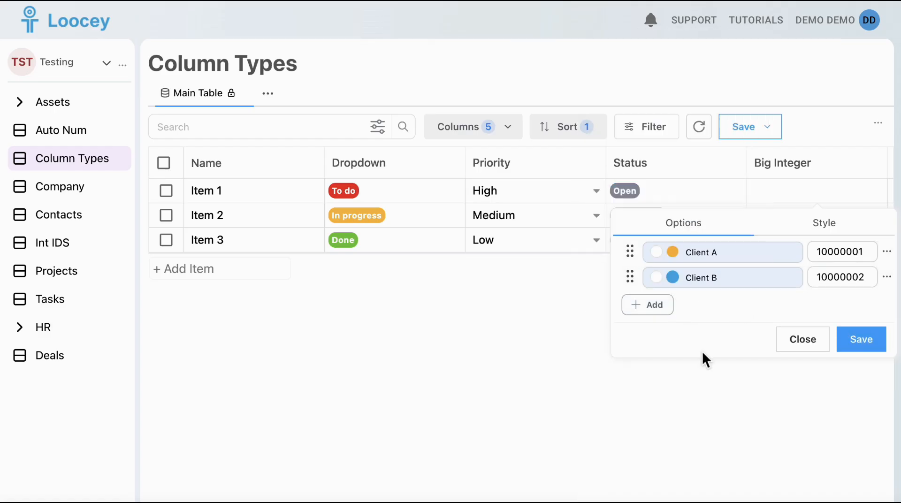
Add the Big Integer option Client C with value 10000003 and a light green background, and save the options.
{"action": "left_click", "coordinate": [647, 305]}
{"action": "type", "text": "Client C"}
{"action": "left_click", "coordinate": [672, 302]}
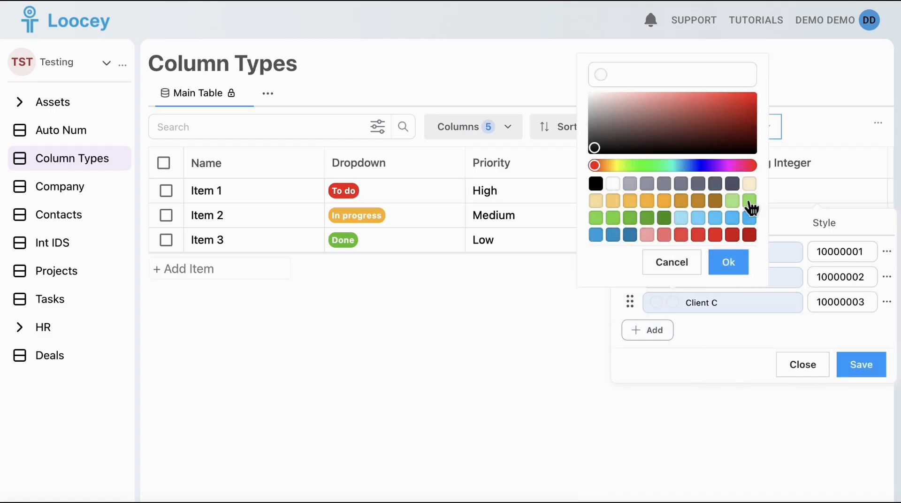
{"action": "left_click", "coordinate": [746, 210]}
{"action": "left_click", "coordinate": [726, 261]}
{"action": "left_click", "coordinate": [862, 365]}
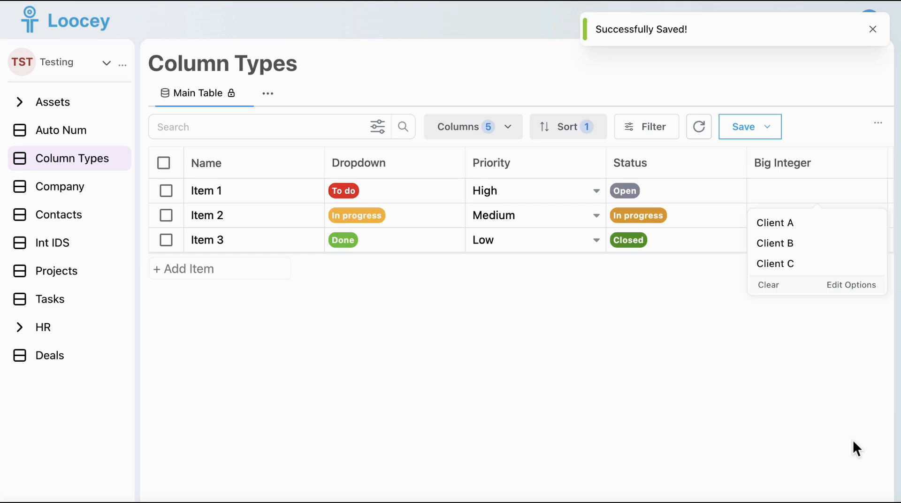
Assign client options to the items in the Big Integer column.
{"action": "left_click", "coordinate": [796, 242]}
{"action": "left_click", "coordinate": [789, 244]}
{"action": "left_click", "coordinate": [784, 314]}
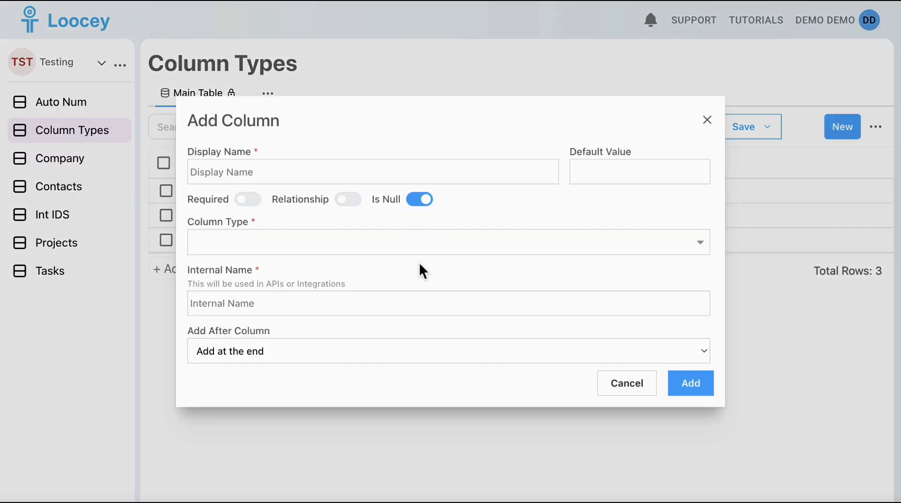
Add a String column named String With Default with the default value New Entry.
{"action": "left_click", "coordinate": [415, 249]}
{"action": "type", "text": "st"}
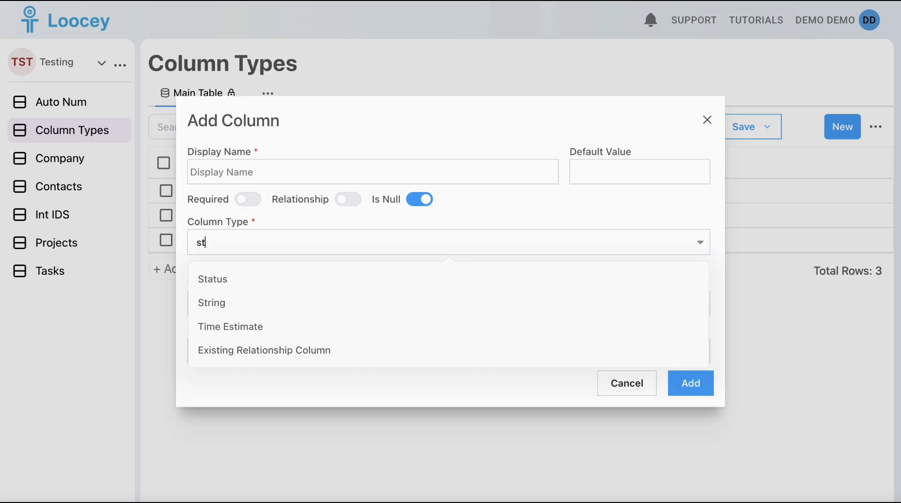
{"action": "type", "text": "rin"}
{"action": "left_click", "coordinate": [343, 280]}
{"action": "left_click", "coordinate": [454, 143]}
{"action": "type", "text": "String With Default"}
{"action": "left_click", "coordinate": [611, 155]}
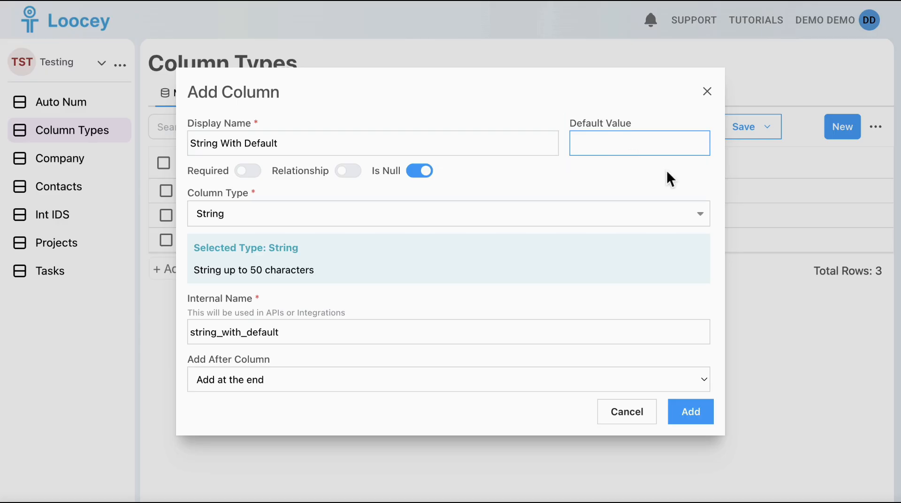
{"action": "type", "text": "New Entry"}
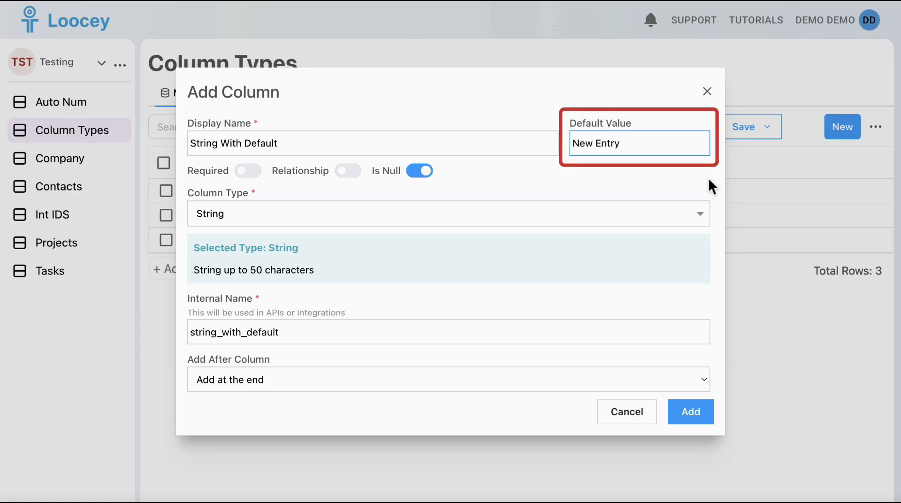
{"action": "left_click", "coordinate": [691, 418]}
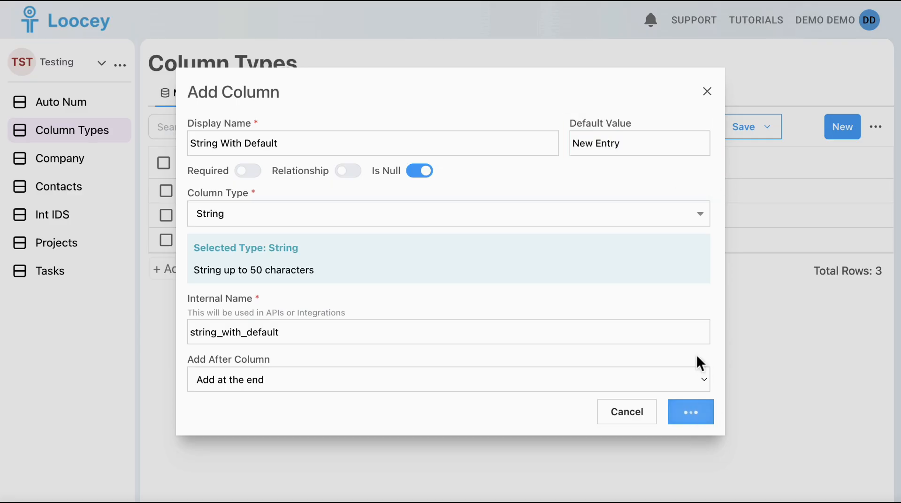
Add Item 4 to the table and set its String With Default value to Pending.
{"action": "type", "text": "Ite"}
{"action": "key", "text": "Return"}
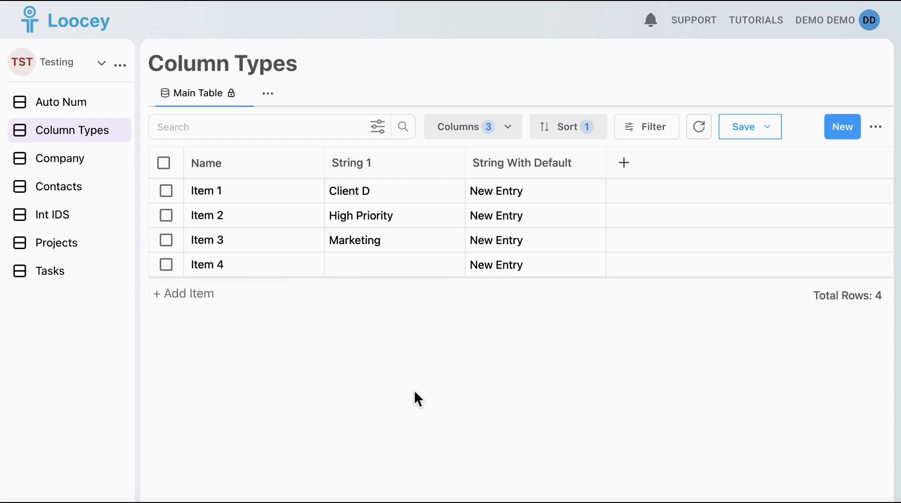
{"action": "left_click", "coordinate": [510, 271]}
{"action": "type", "text": "Pending"}
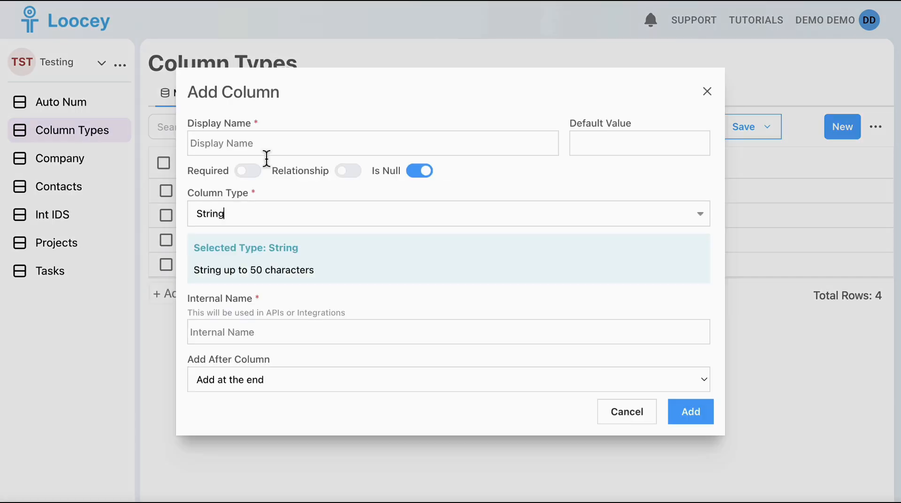
Enter Required String as the display name of a new String column.
{"action": "left_click", "coordinate": [266, 145]}
{"action": "type", "text": "Required String"}
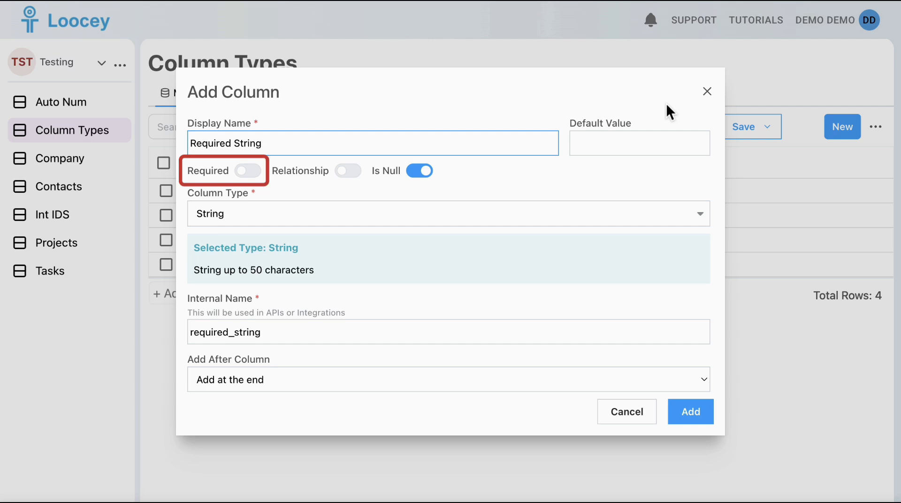
Examine the Required setting in the Name column's basic settings.
{"action": "left_click", "coordinate": [707, 92]}
{"action": "left_click", "coordinate": [315, 165]}
{"action": "left_click", "coordinate": [264, 296]}
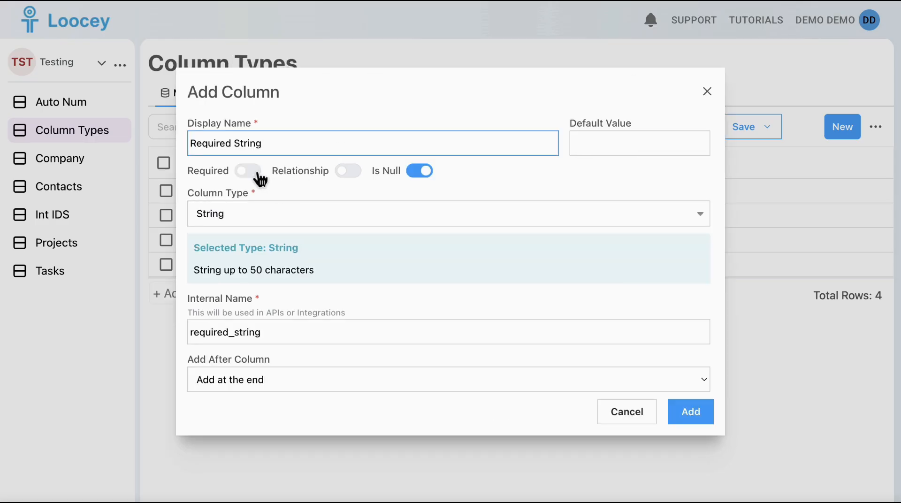
Make the new Required String column required, set its default value to Pending, and add it.
{"action": "left_click", "coordinate": [249, 171]}
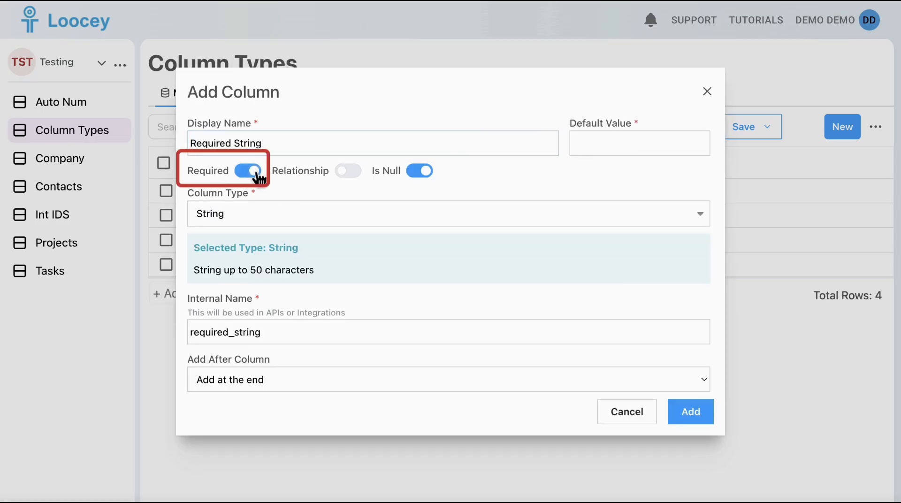
{"action": "left_click", "coordinate": [607, 145]}
{"action": "type", "text": "Pending"}
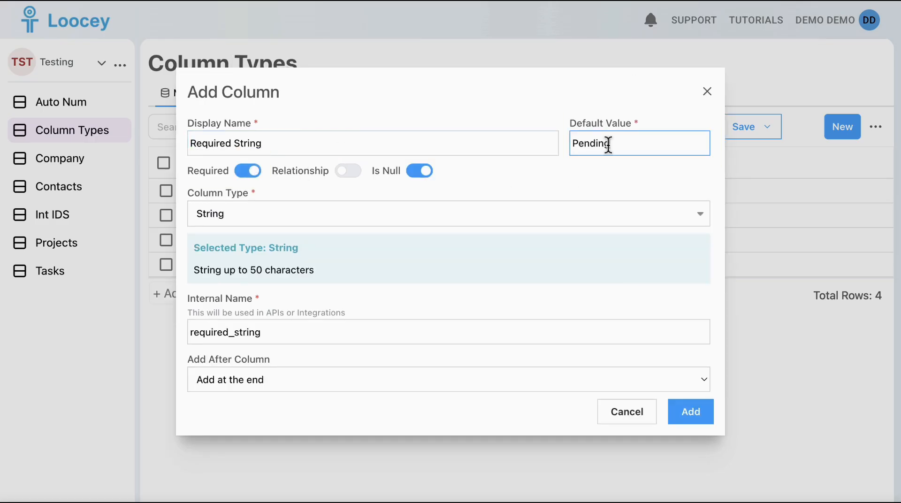
{"action": "left_click", "coordinate": [703, 425]}
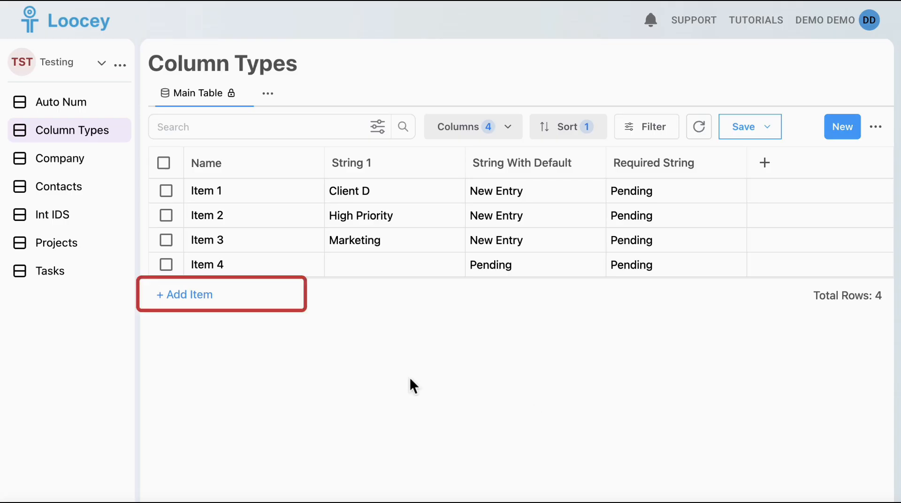
Create a new record named Item 5 with the Required String value Not Specified.
{"action": "left_click", "coordinate": [195, 295]}
{"action": "left_click", "coordinate": [704, 188]}
{"action": "left_click", "coordinate": [849, 126]}
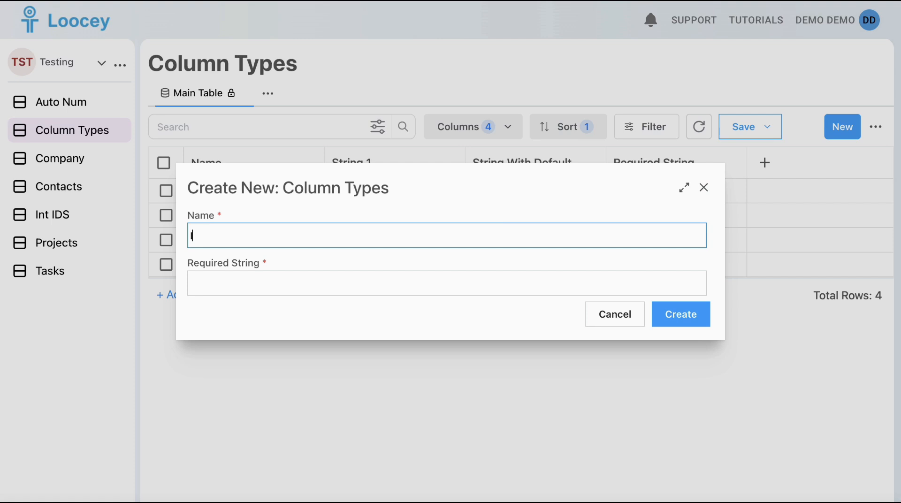
{"action": "left_click", "coordinate": [430, 281]}
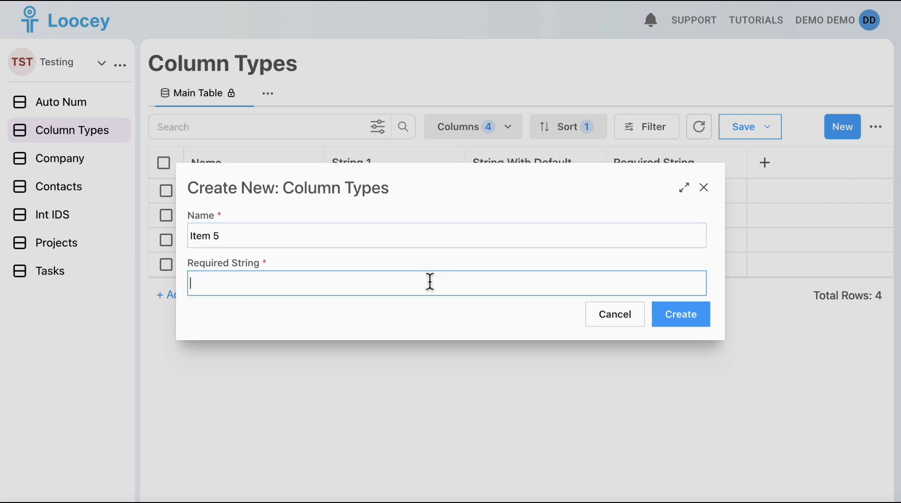
{"action": "type", "text": "Not Specified"}
{"action": "left_click", "coordinate": [704, 324]}
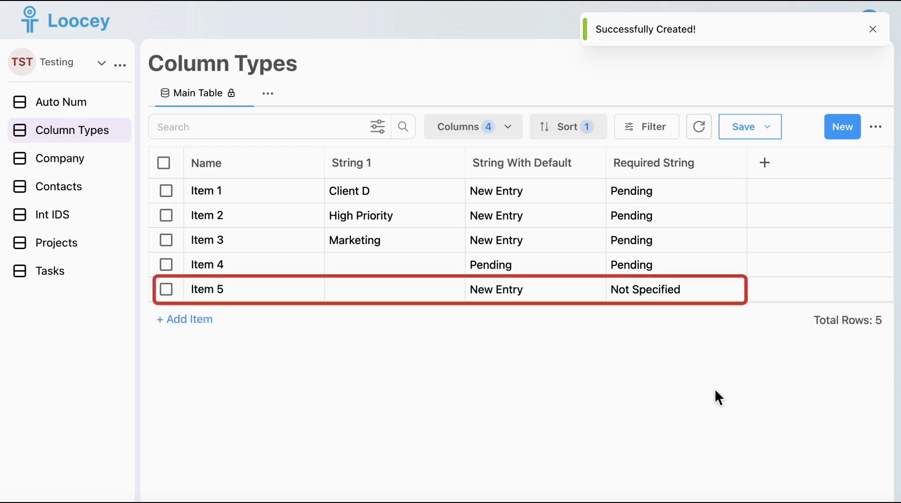
Review the required fields in the form for creating a new item and close it.
{"action": "left_click", "coordinate": [205, 323]}
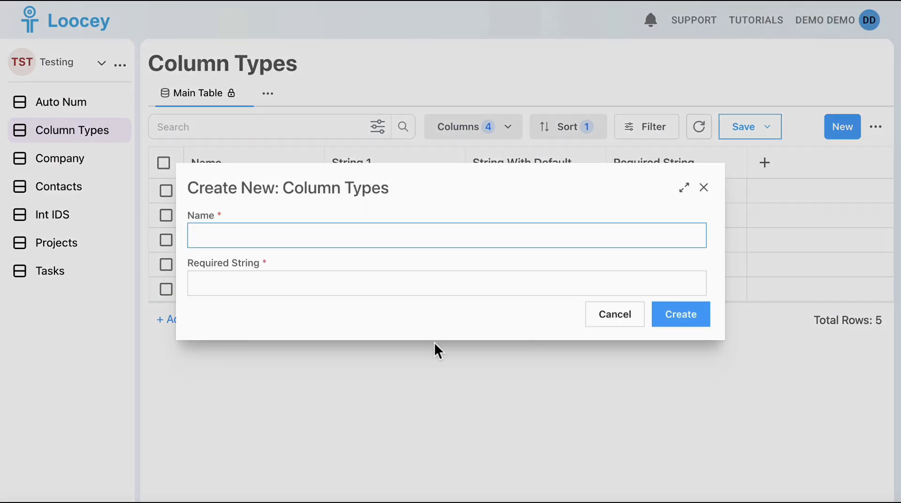
{"action": "left_click", "coordinate": [704, 188]}
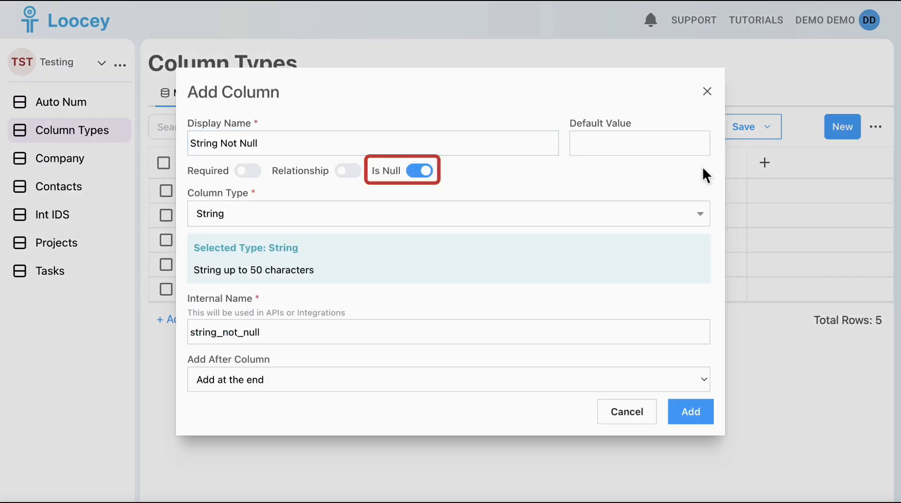
Add a String column named String Not Null with Is Null turned off and the default value General.
{"action": "left_click", "coordinate": [711, 413]}
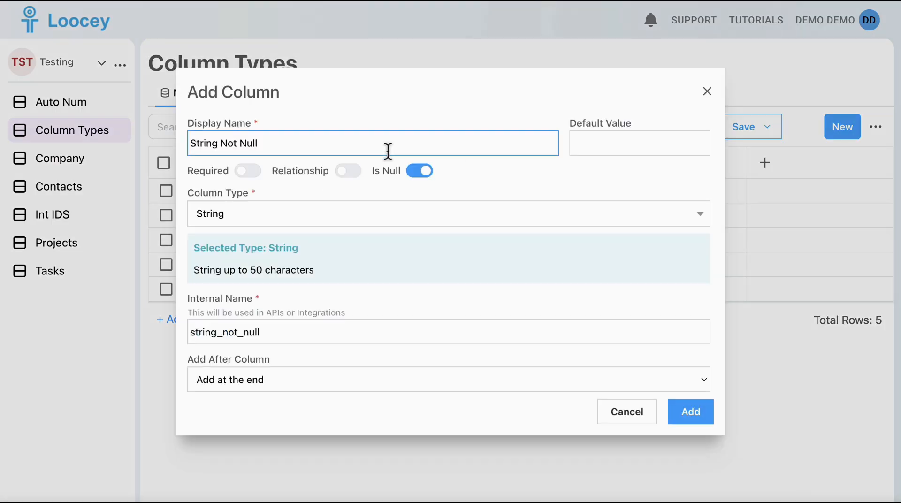
{"action": "left_click", "coordinate": [429, 186]}
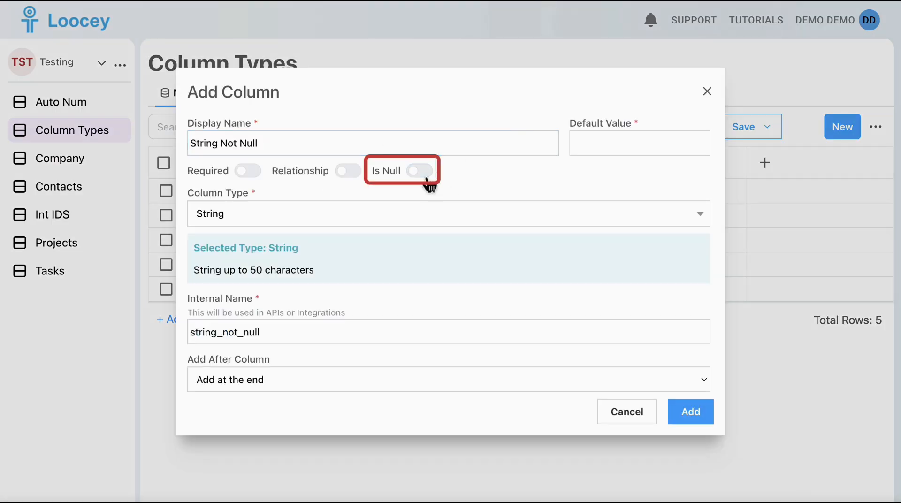
{"action": "left_click", "coordinate": [678, 151]}
{"action": "type", "text": "General"}
{"action": "left_click", "coordinate": [708, 417]}
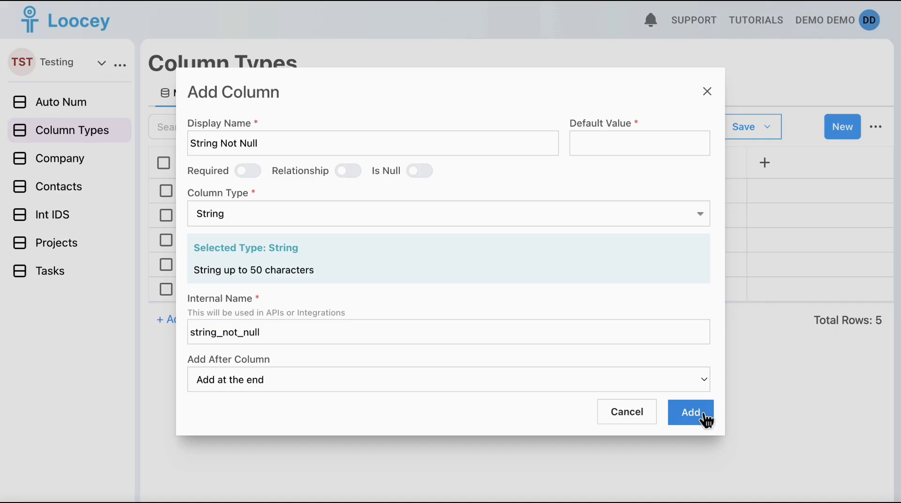
Try to add the String Not Null column with Is Null turned off and no default value.
{"action": "left_click", "coordinate": [704, 415]}
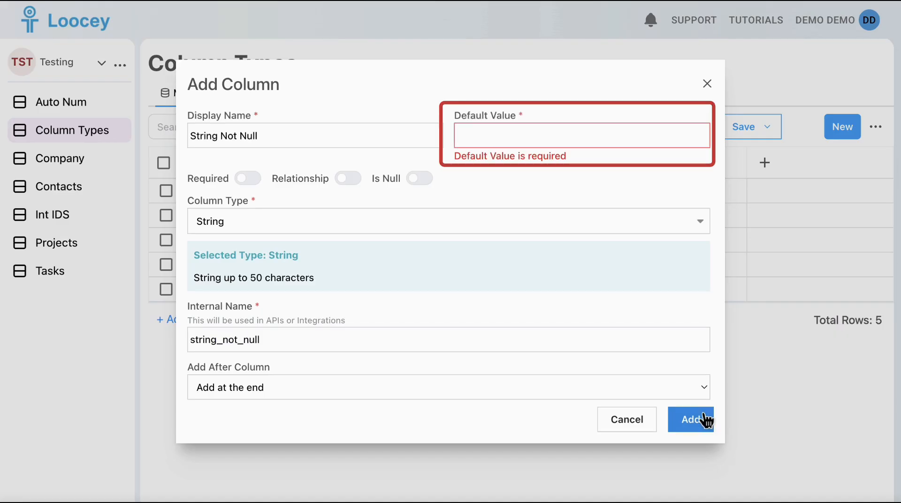